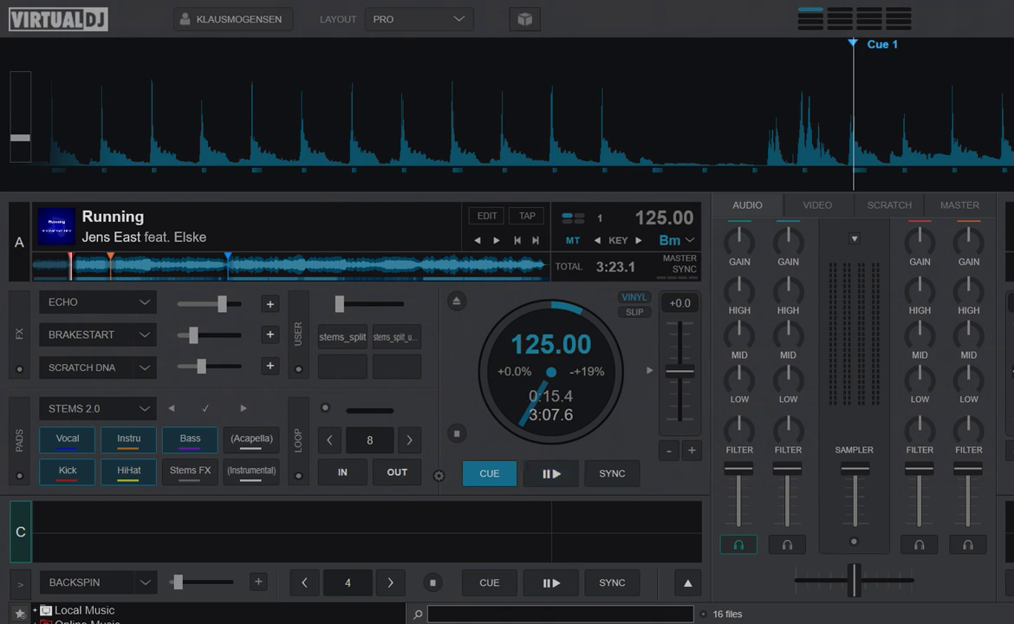
Start Running playing on deck A and toggle the BRAKESTART effect on and off.
key("space")
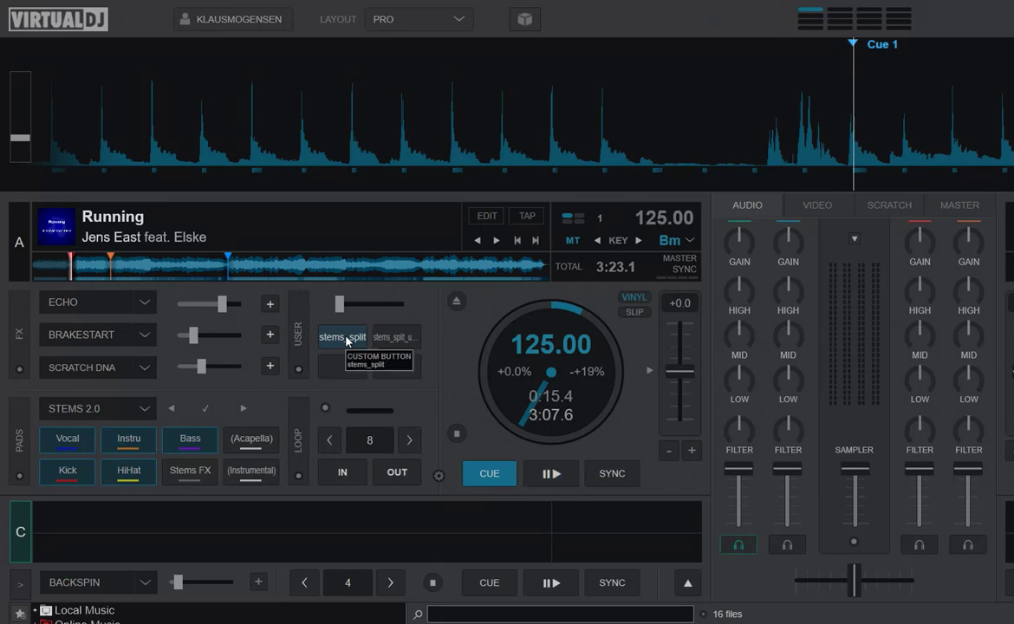
left_click(546, 474)
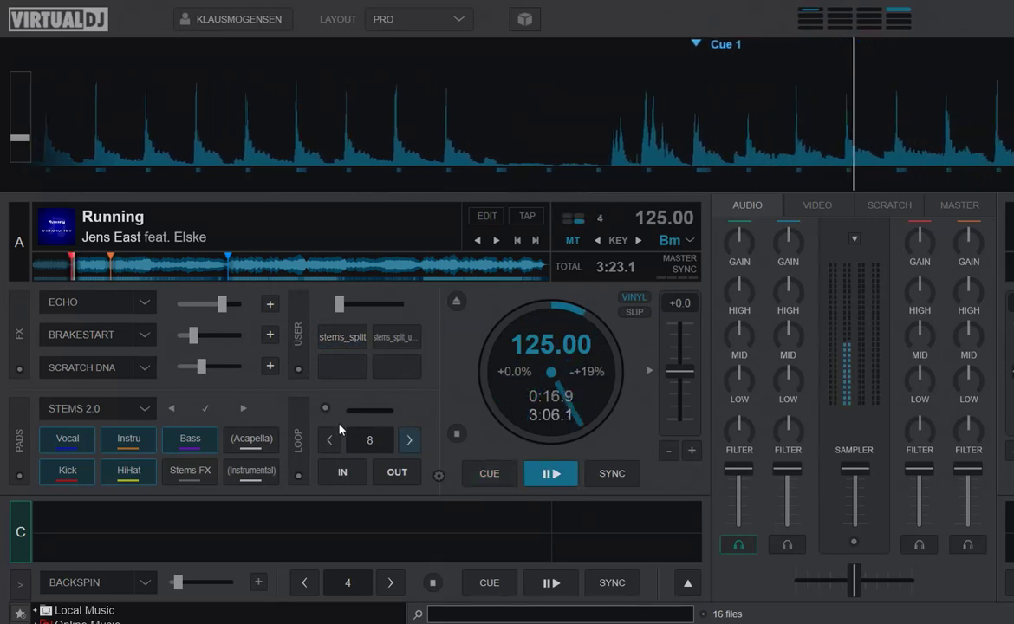
left_click(111, 339)
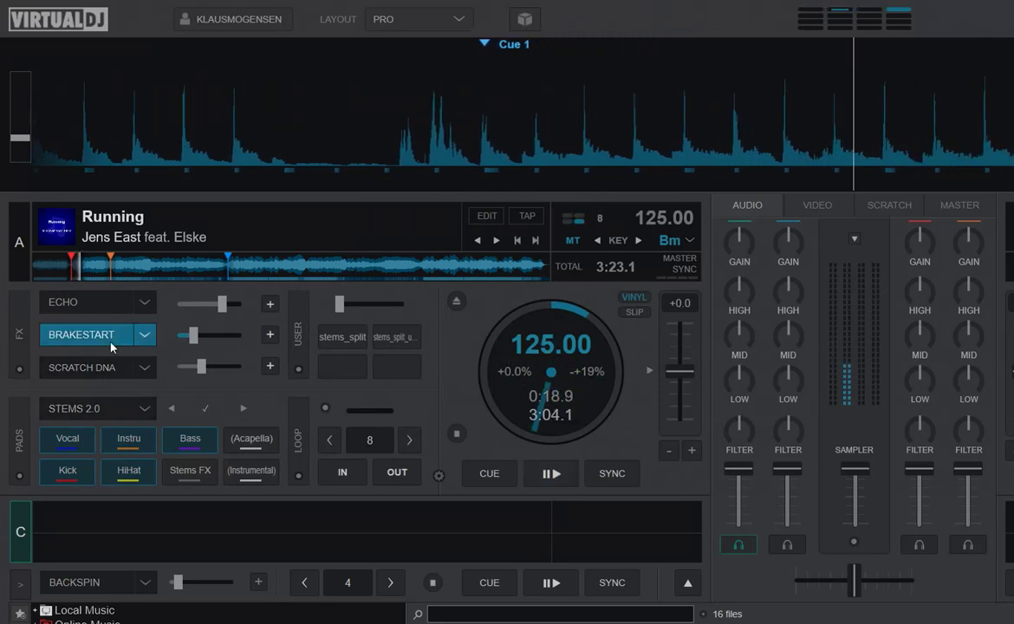
left_click(111, 339)
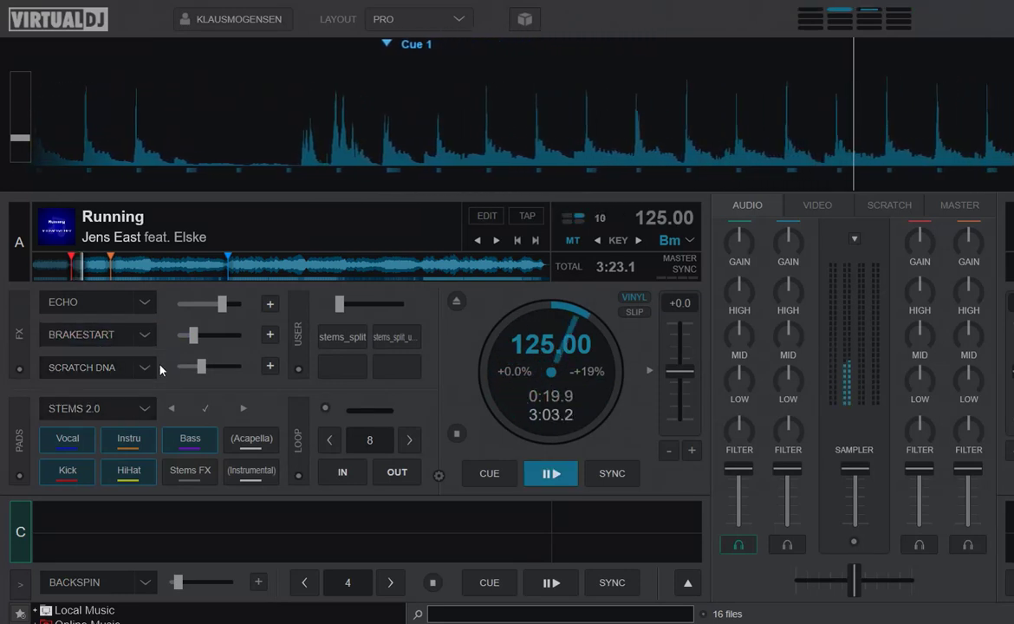
Audition the acapella, then the instrumental stems, then restore all stems.
left_click(252, 438)
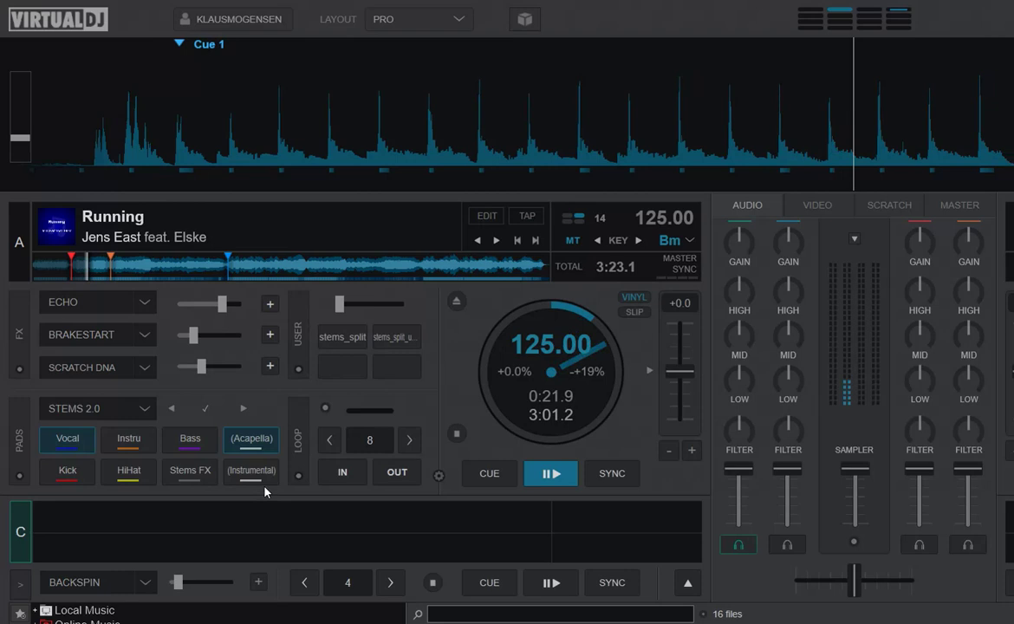
left_click(251, 472)
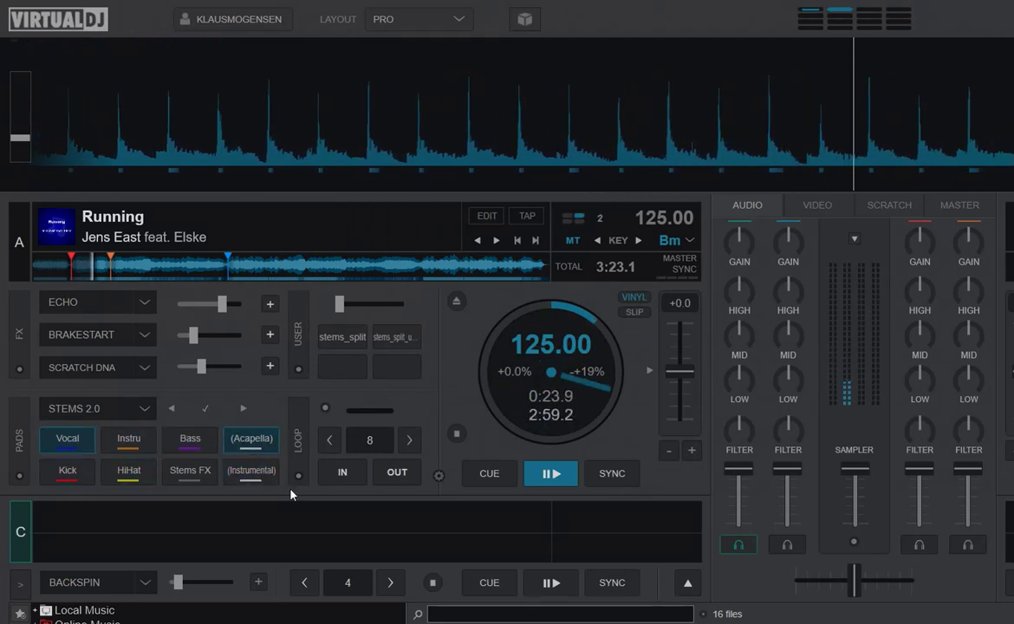
left_click(250, 438)
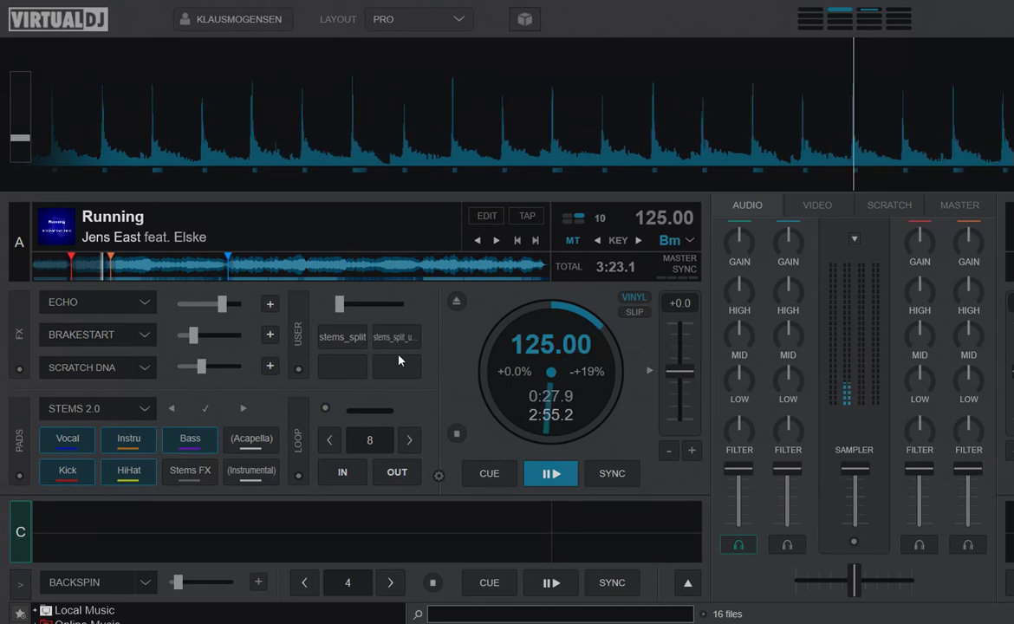
Use the stems_split pad to put the instrumental on deck C, then adjust deck A's channel volume.
left_click(338, 339)
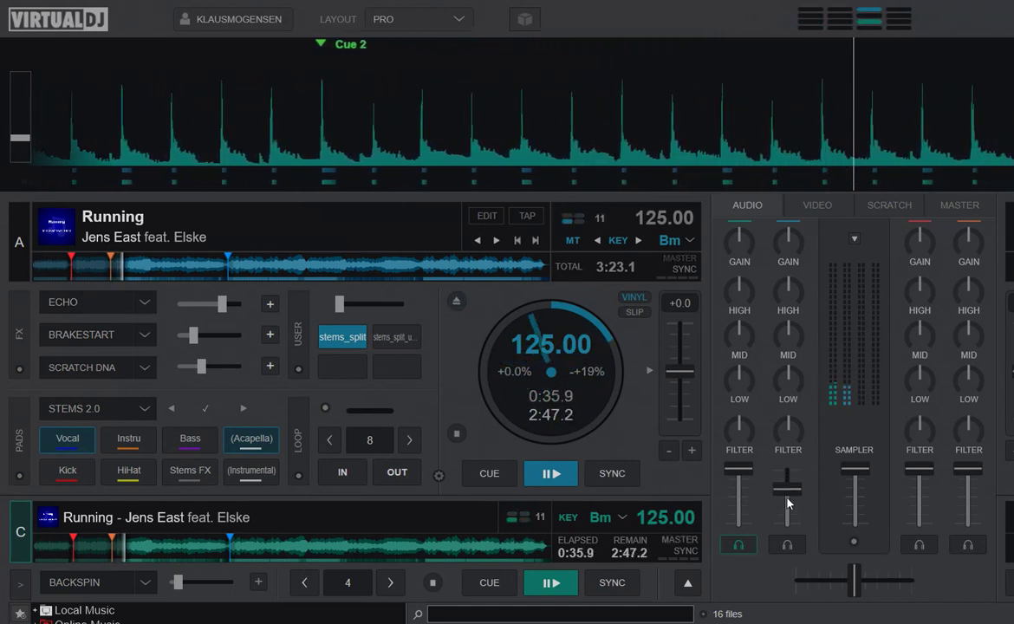
mouse_move(788, 472)
left_mouse_down()
mouse_move(791, 533)
mouse_move(787, 468)
mouse_move(740, 481)
mouse_move(739, 524)
mouse_move(734, 468)
left_mouse_up()
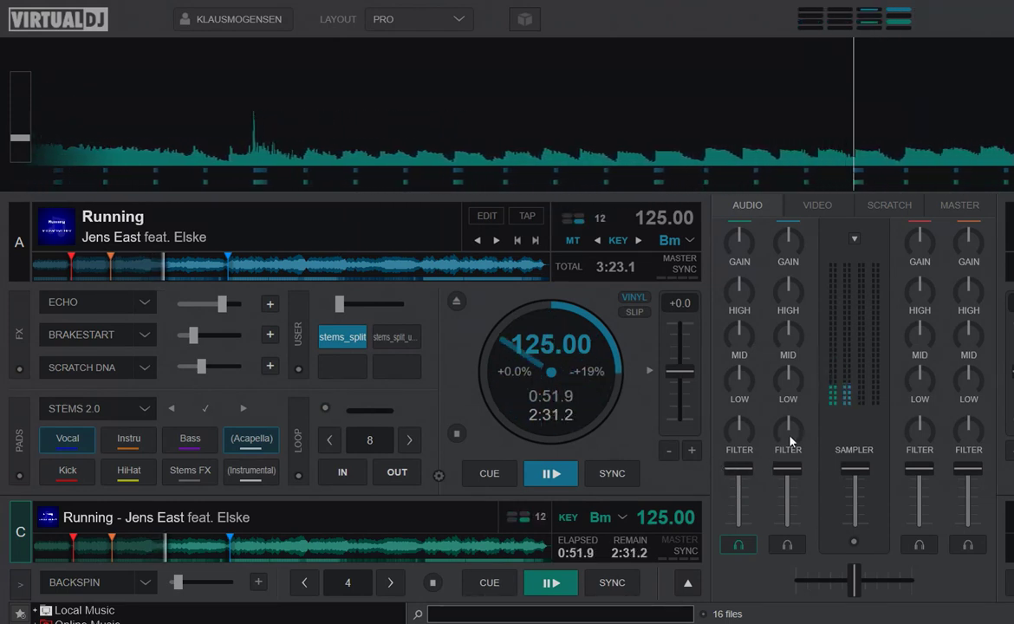
Sweep deck A's filter, set deck C's colour FX to Echo, then reset the filter.
mouse_move(778, 442)
left_mouse_down()
mouse_move(769, 386)
mouse_move(771, 424)
left_mouse_up()
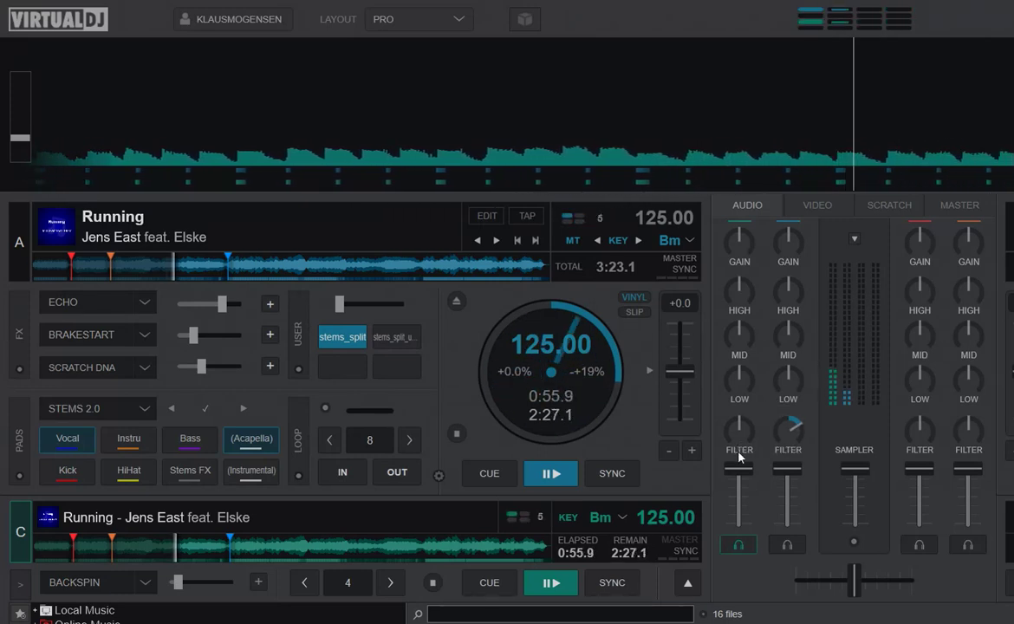
right_click(783, 426)
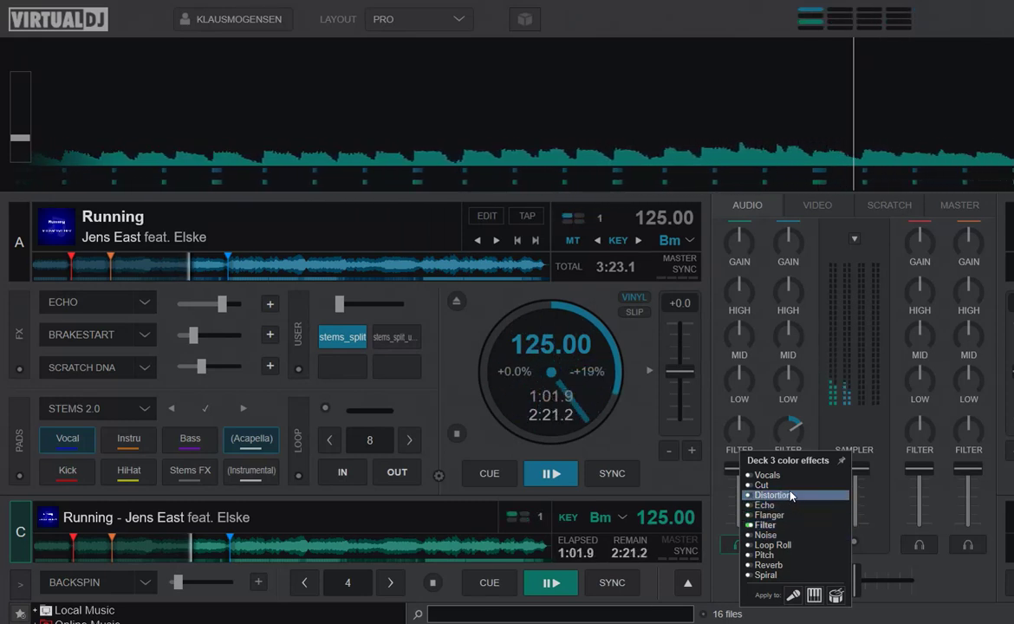
left_click(767, 505)
left_click_drag(743, 442, 747, 478)
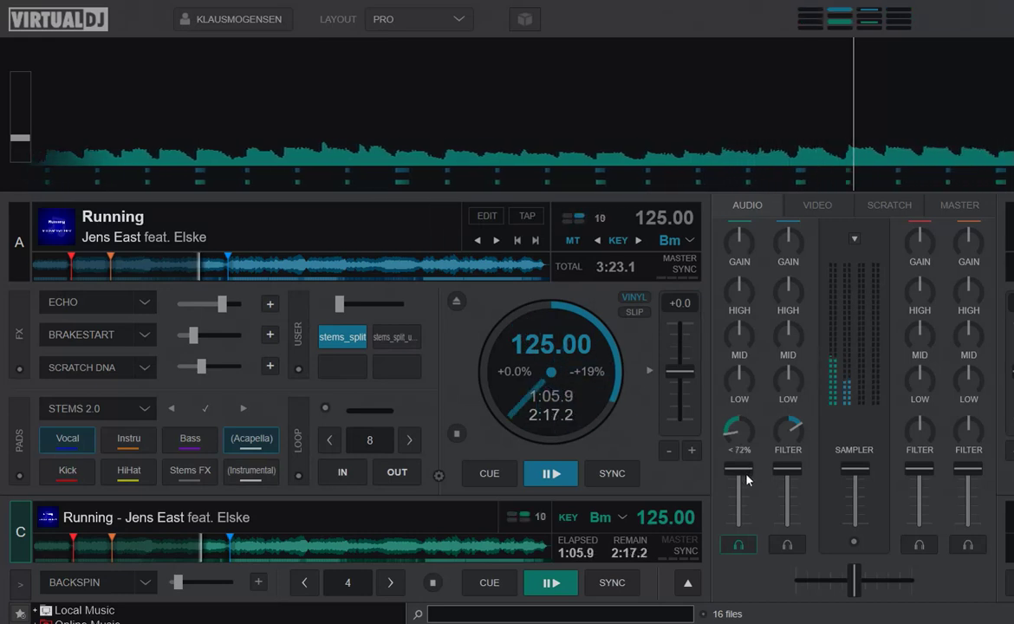
double_click(789, 435)
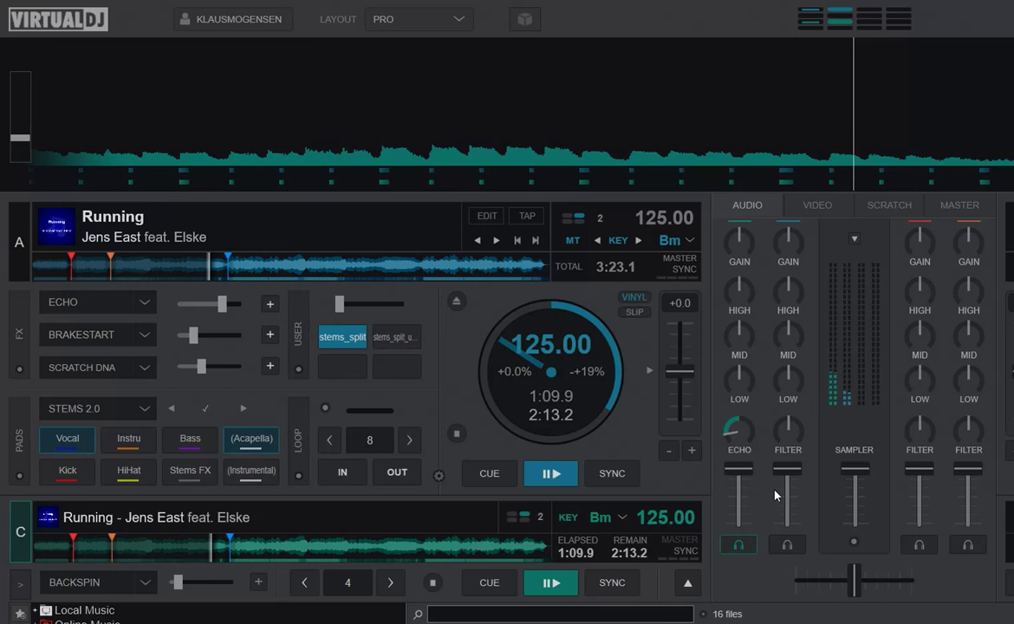
Lower deck C's channel volume, then bring it back to full.
left_click_drag(739, 469, 739, 499)
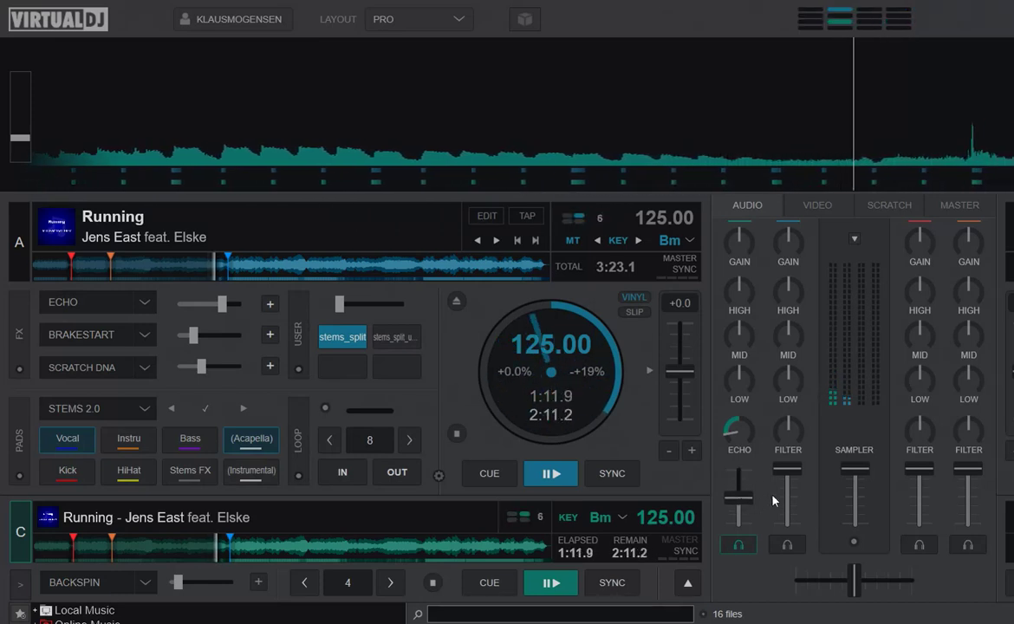
left_click_drag(739, 501, 739, 507)
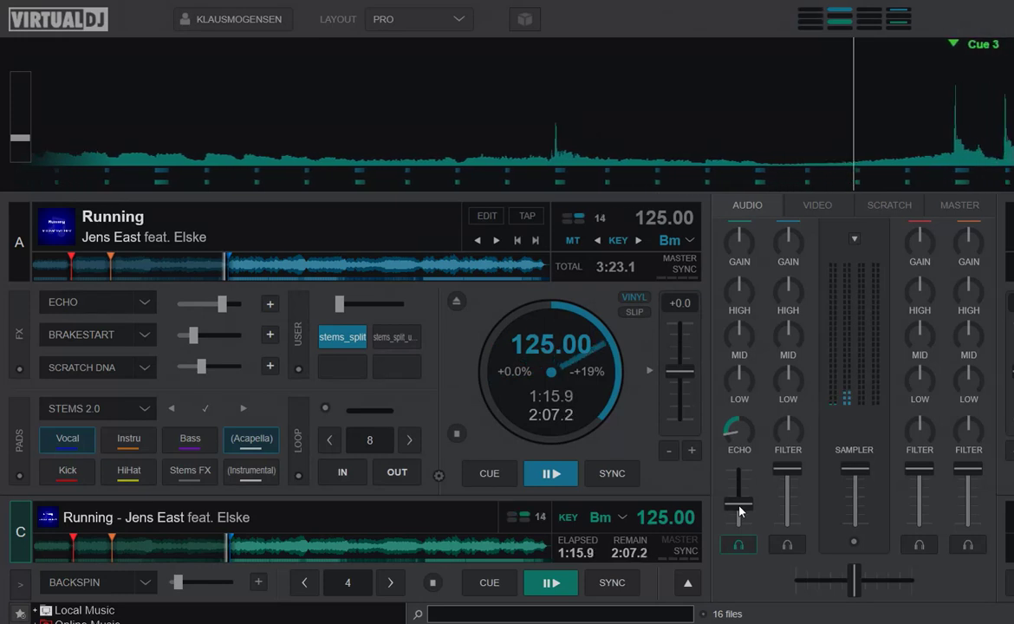
mouse_move(739, 504)
left_mouse_down()
mouse_move(738, 468)
mouse_move(789, 483)
left_mouse_up()
Boost lows, cut mids and highs on deck C, and switch off its echo.
left_click_drag(739, 382, 742, 357)
double_click(740, 427)
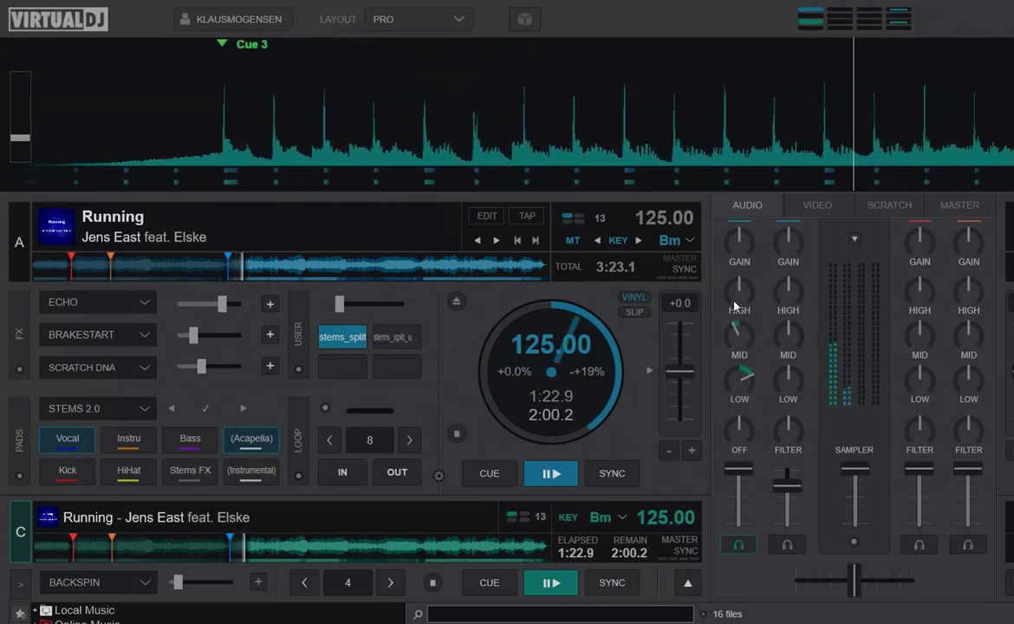
left_click_drag(735, 305, 736, 322)
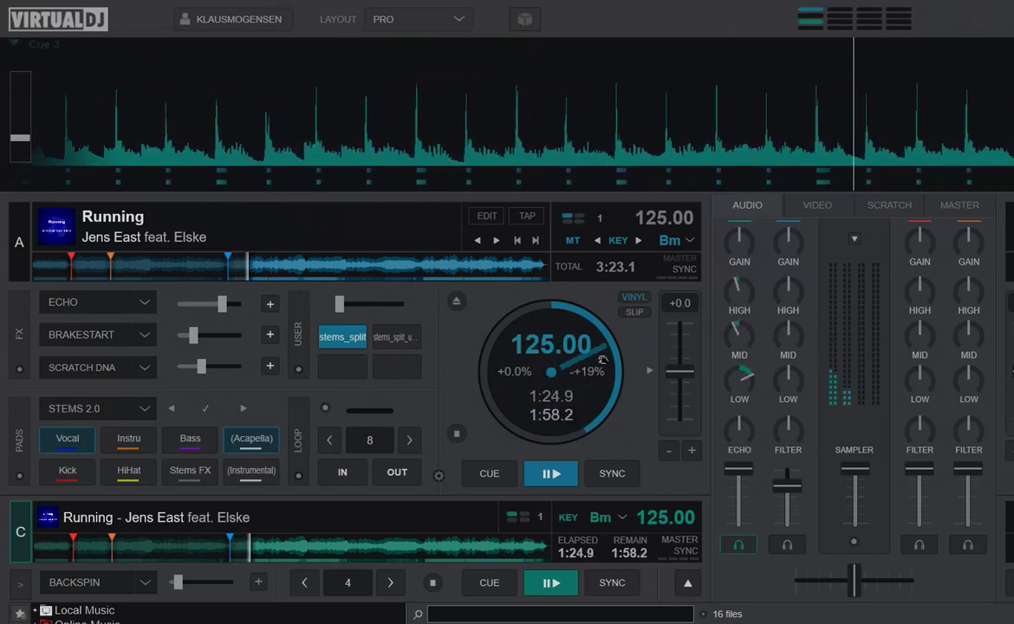
Scratch deck A, then jump between its hot cues 1, 2 and 3.
left_click(297, 333)
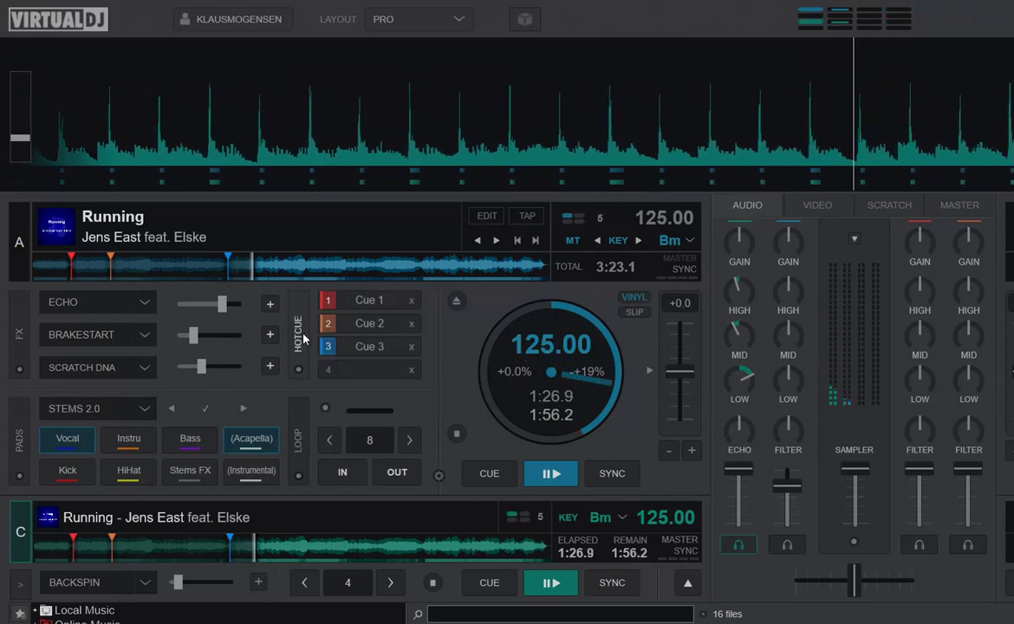
mouse_move(490, 375)
left_mouse_down()
mouse_move(545, 395)
mouse_move(445, 399)
left_mouse_up()
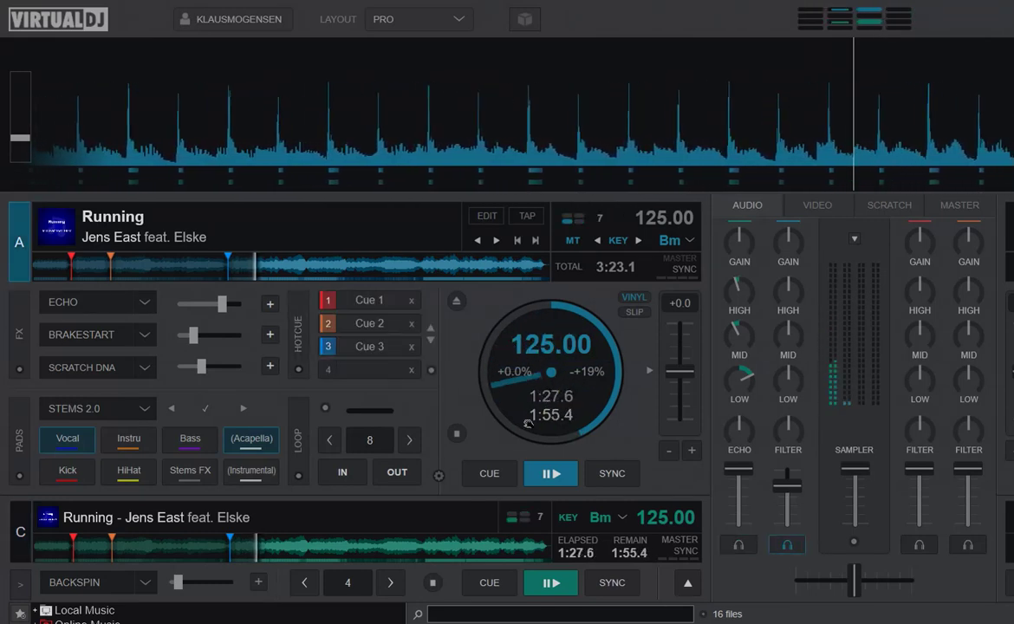
left_click(375, 328)
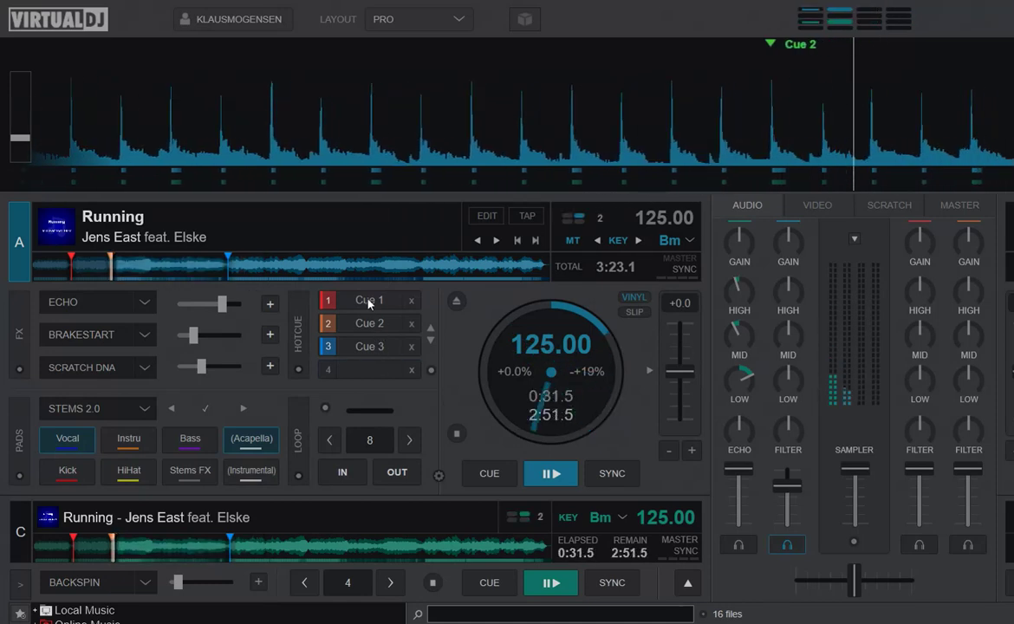
left_click(378, 303)
left_click(370, 325)
left_click(369, 346)
left_click(369, 324)
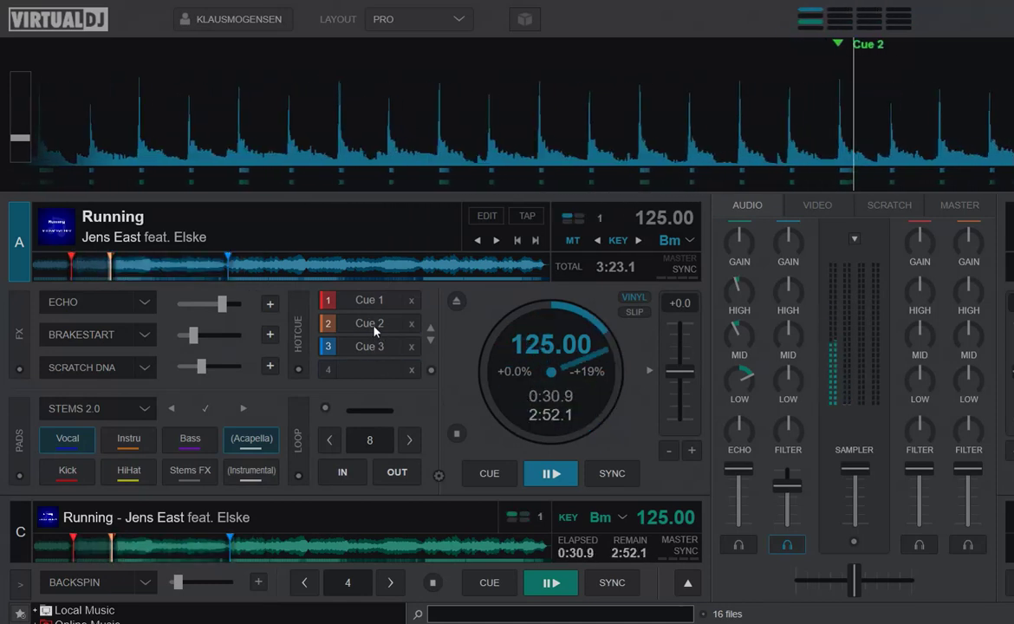
left_click(369, 303)
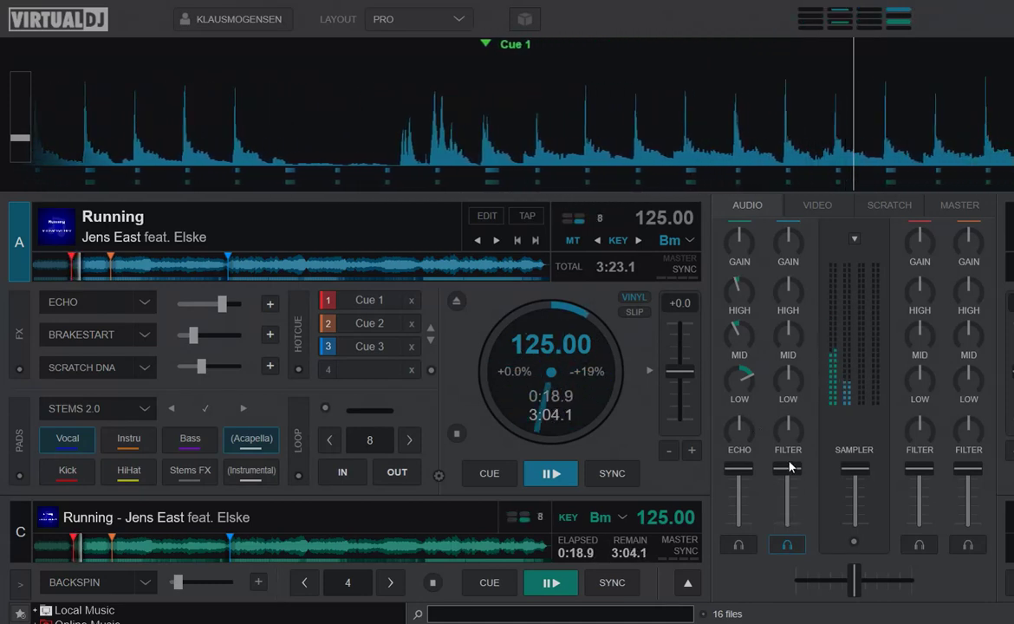
Reset deck A's low EQ to centre and resume playback from Cue 1.
double_click(736, 397)
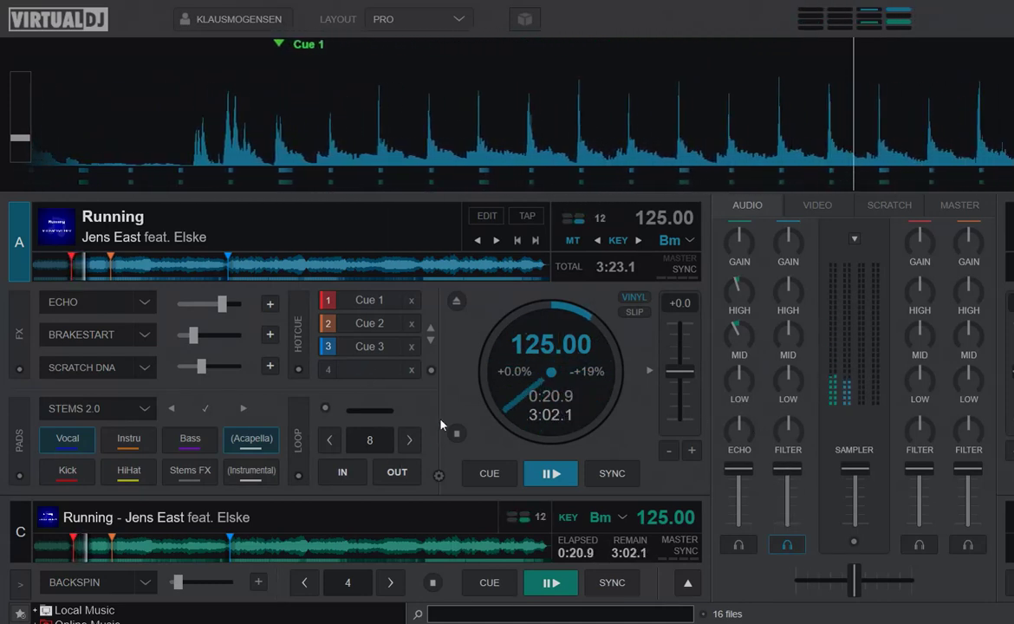
left_click_drag(522, 381, 532, 398)
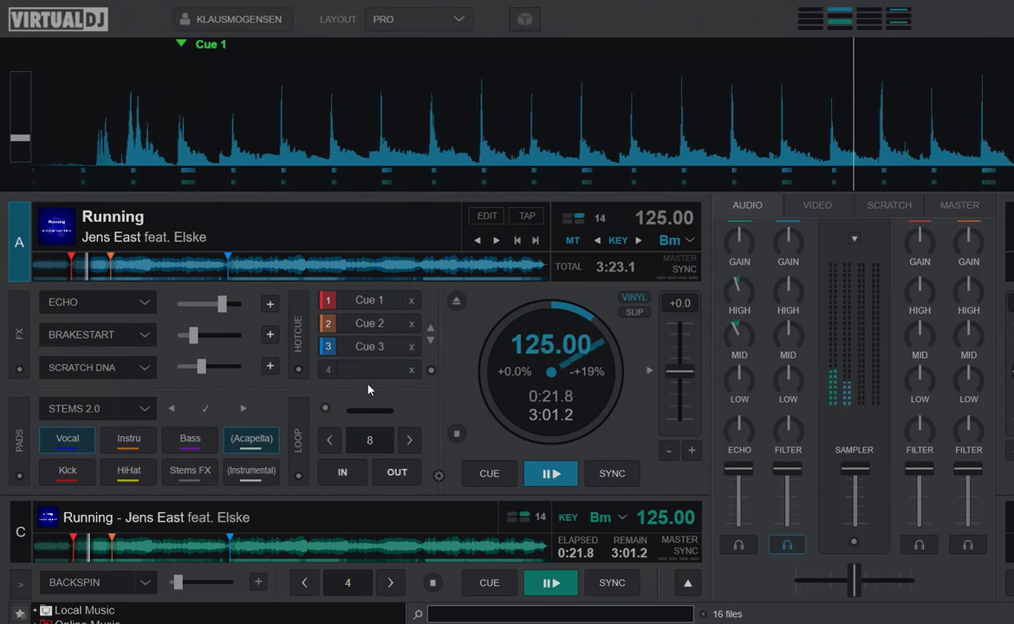
left_click(371, 299)
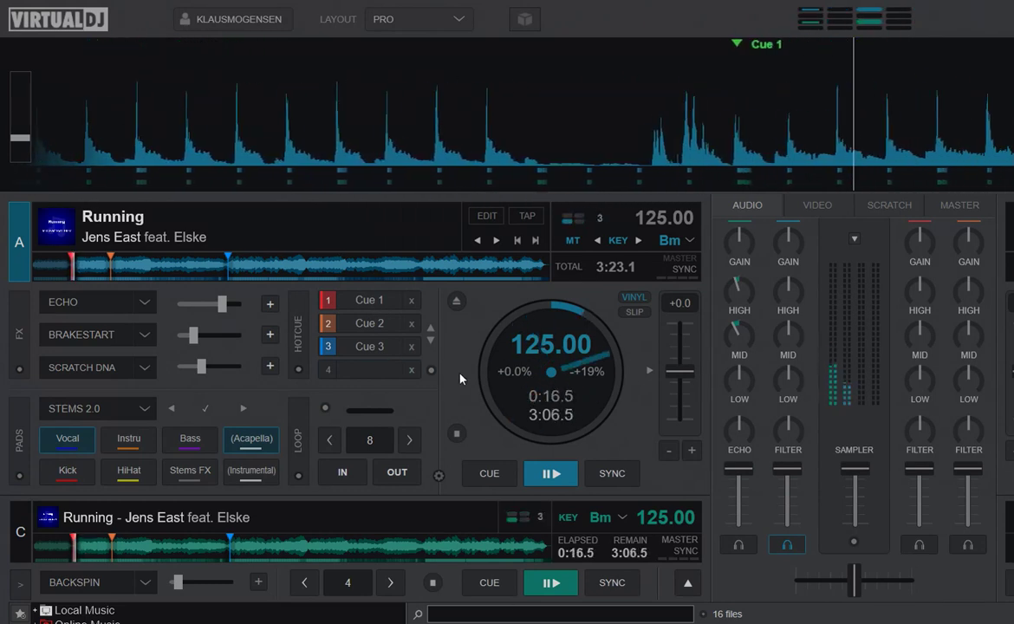
Unlink decks A and C with the stems_split_unlink pad and nudge deck A behind deck C.
left_click(297, 338)
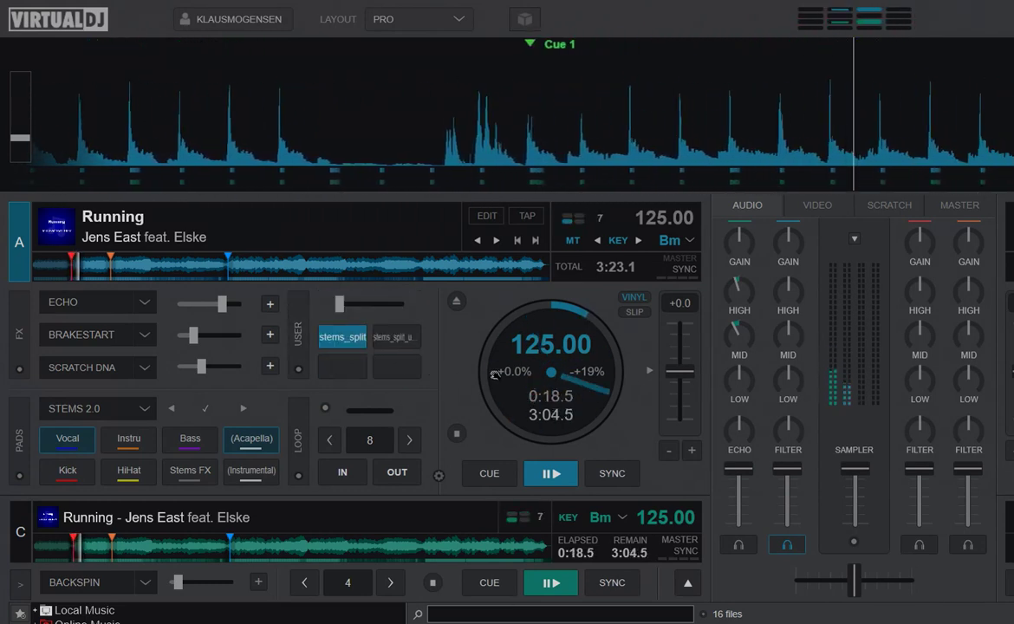
left_click(402, 344)
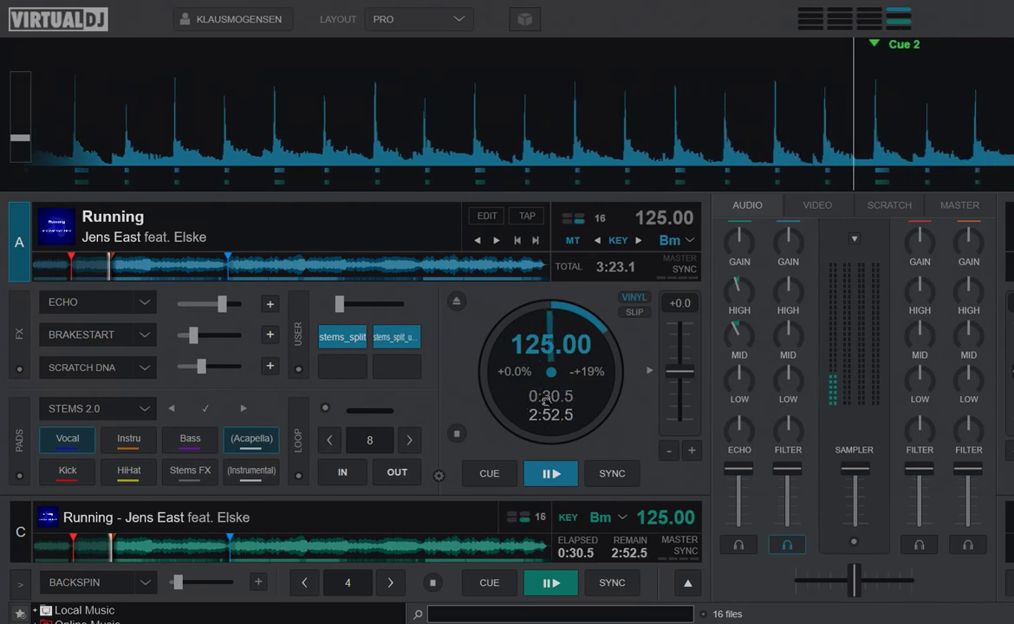
mouse_move(524, 411)
left_mouse_down()
mouse_move(541, 377)
mouse_move(501, 379)
mouse_move(569, 350)
mouse_move(578, 370)
mouse_move(539, 397)
left_mouse_up()
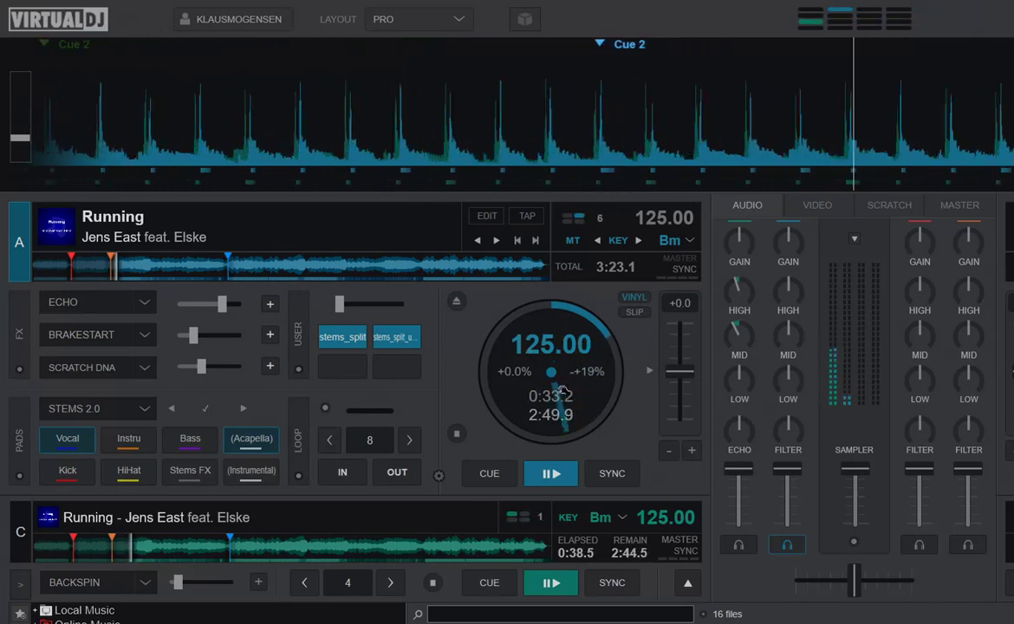
Brake-stop and restart deck A with BRAKESTART, then relink deck C to follow it.
left_click(69, 338)
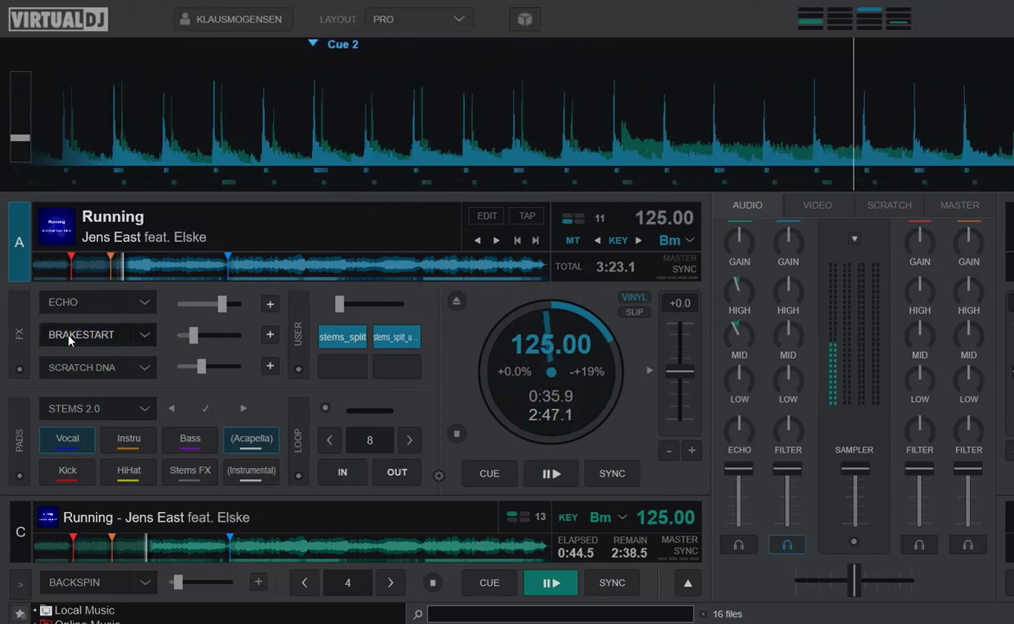
left_click(67, 337)
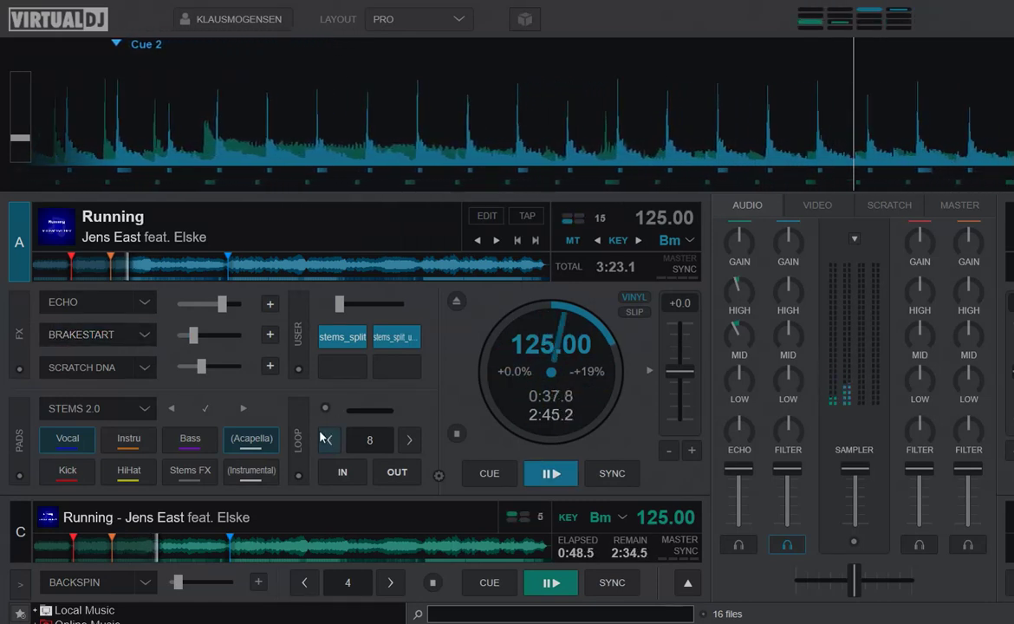
left_click(397, 343)
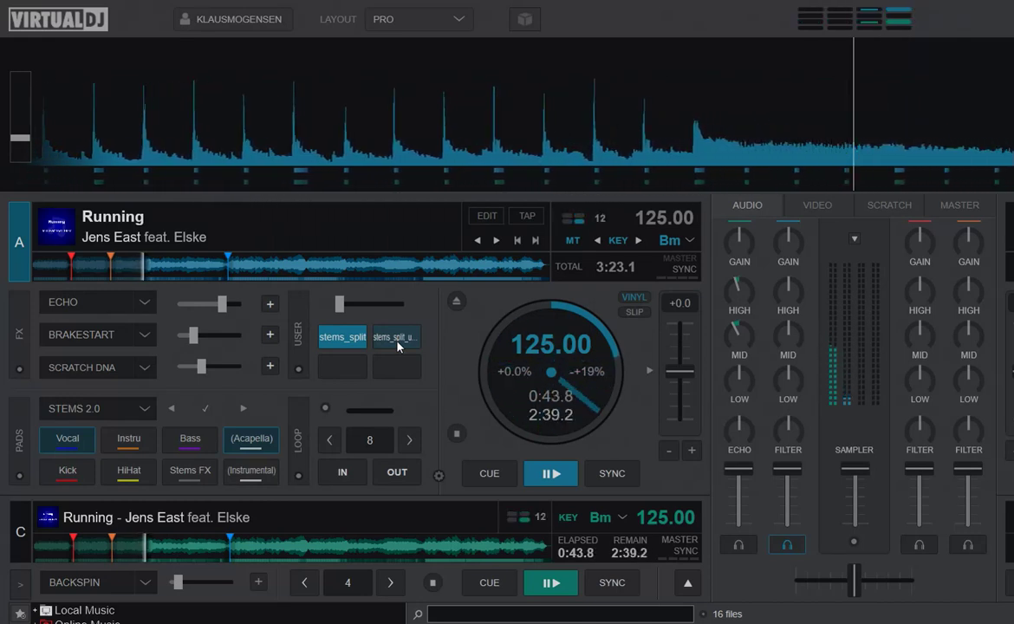
Jump the linked decks through hot cues 2 and 3, ending back at Cue 1.
left_click(297, 329)
left_click(364, 322)
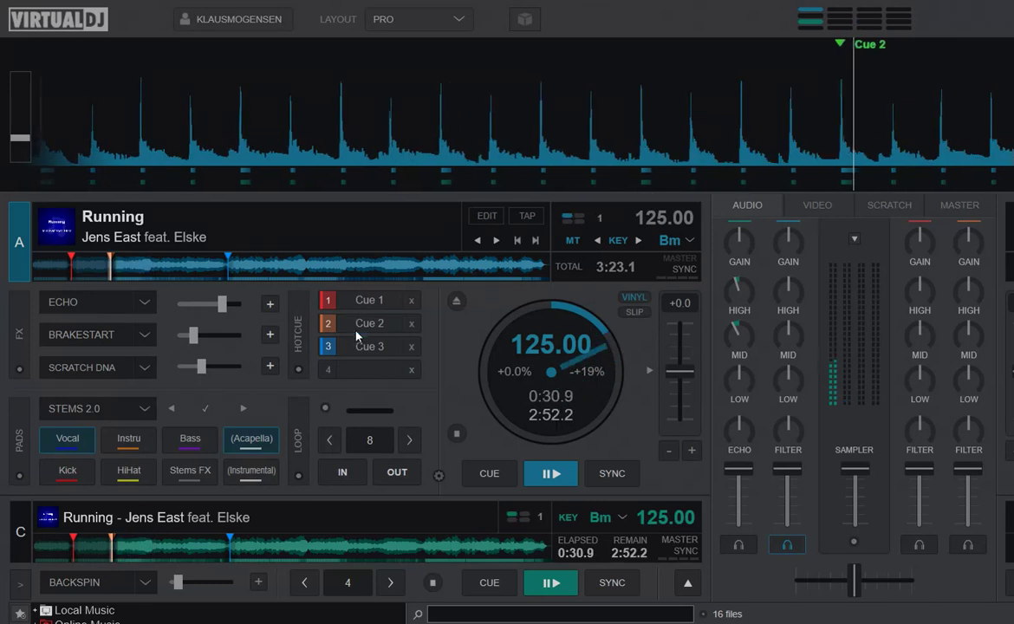
left_click(365, 346)
left_click(362, 304)
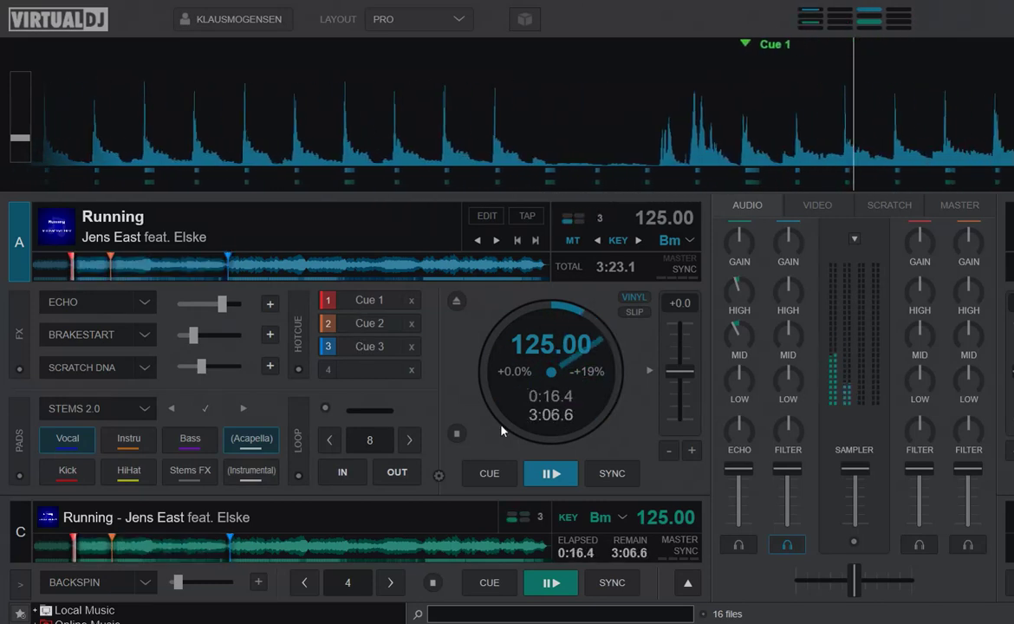
Halt both decks at Cue 1 with deck A's CUE button and return the pads to USER.
left_click(501, 475)
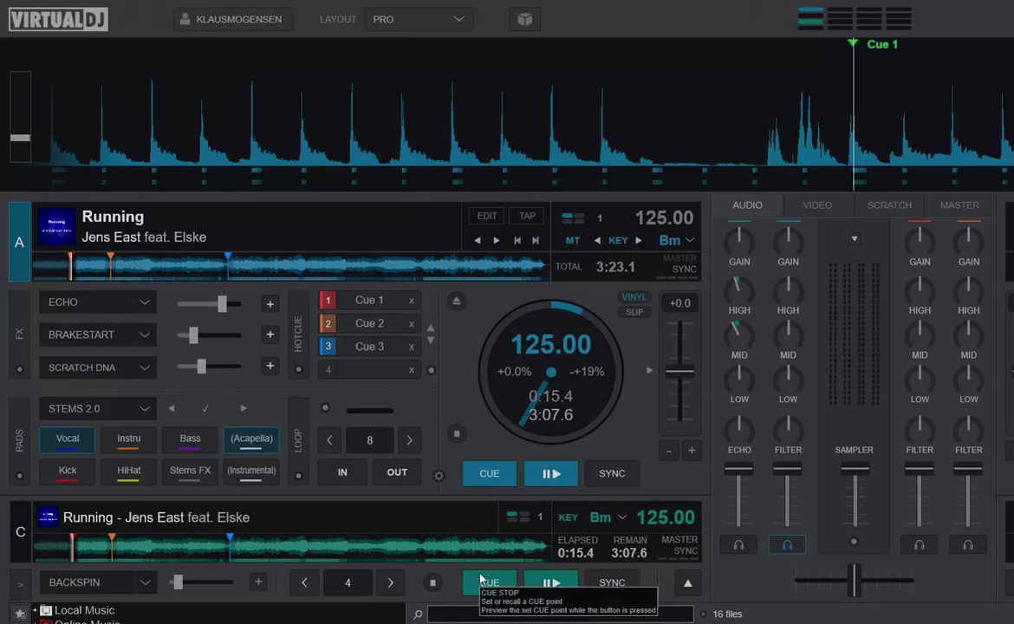
left_click(299, 338)
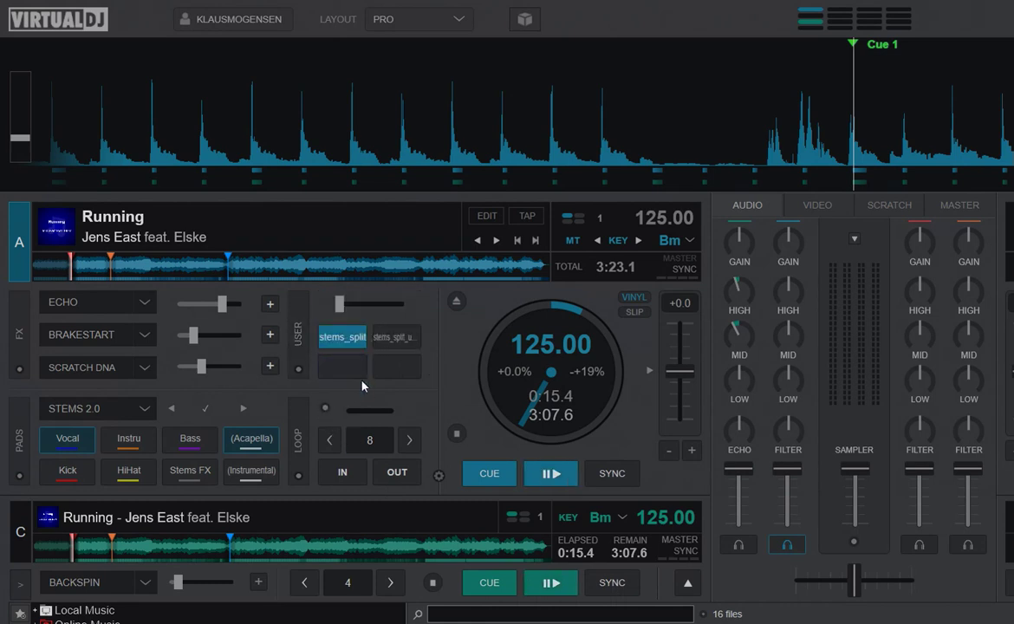